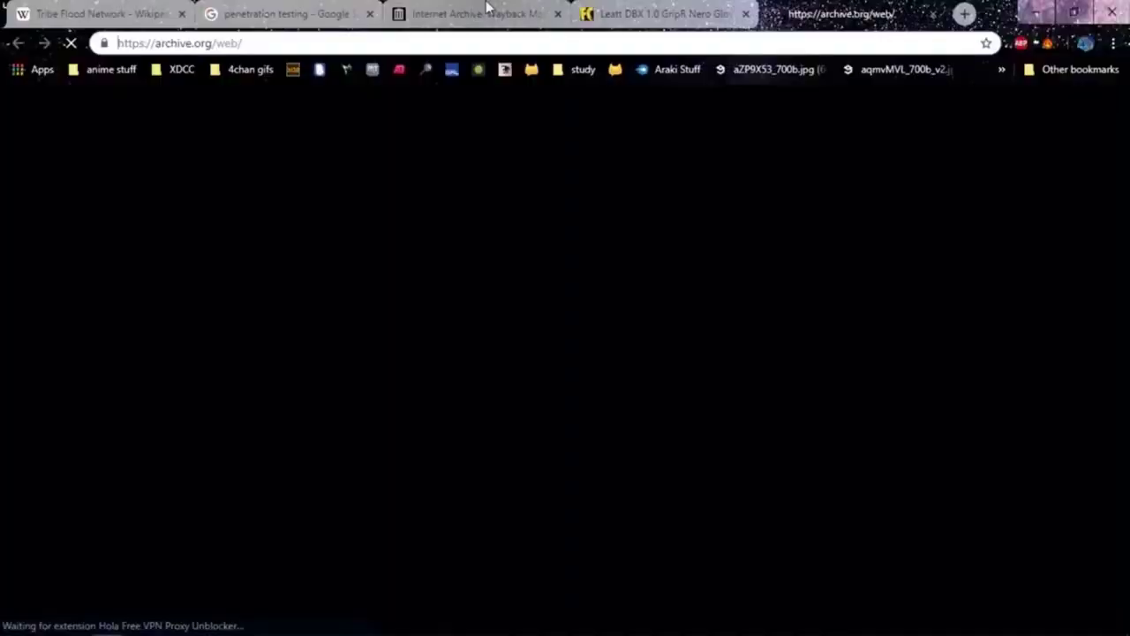
Step: Look up google.com in the Wayback Machine tab to list its captures since 1998
click(487, 8)
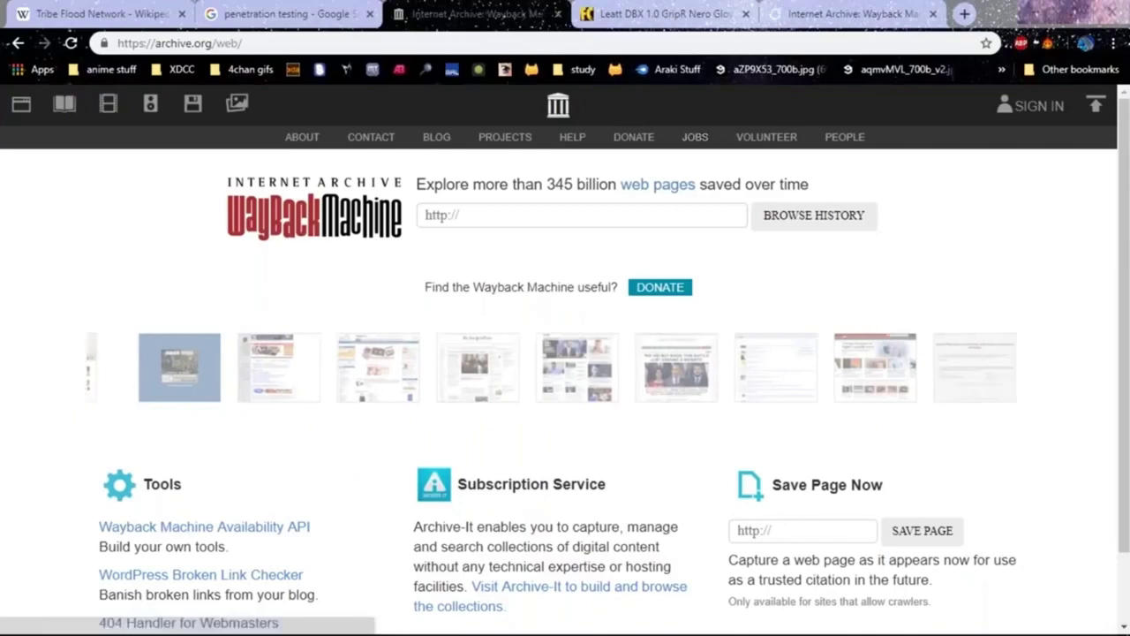
click(530, 215)
text(google.com)
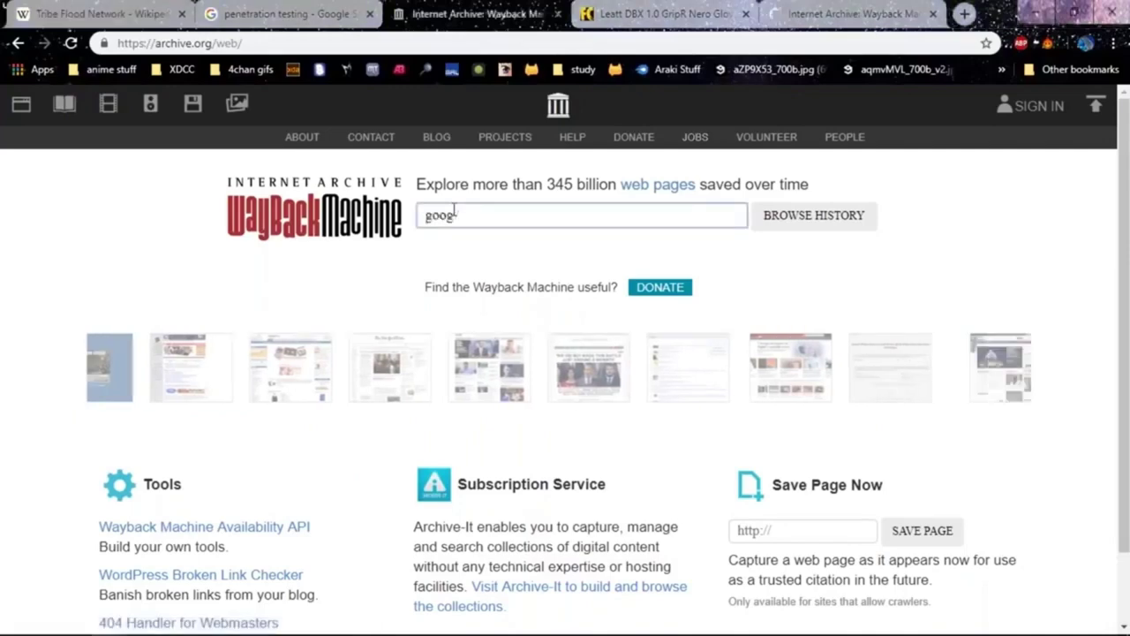
click(804, 206)
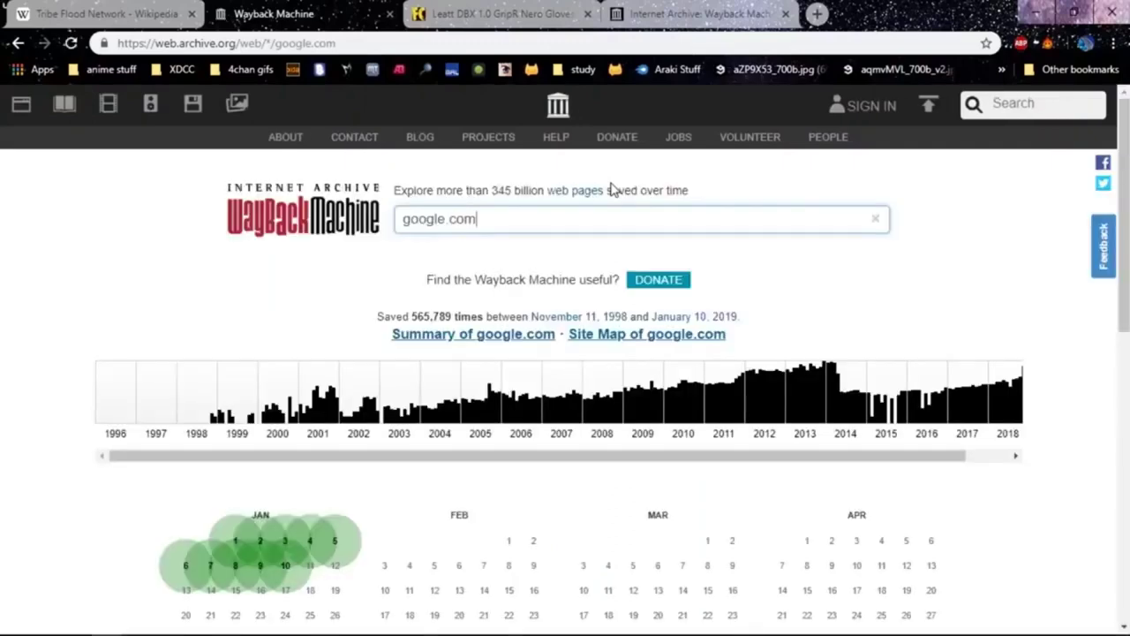
Step: Open google.com's November 11, 1998 capture from the 1998 calendar
scroll(214, 300, down, 2)
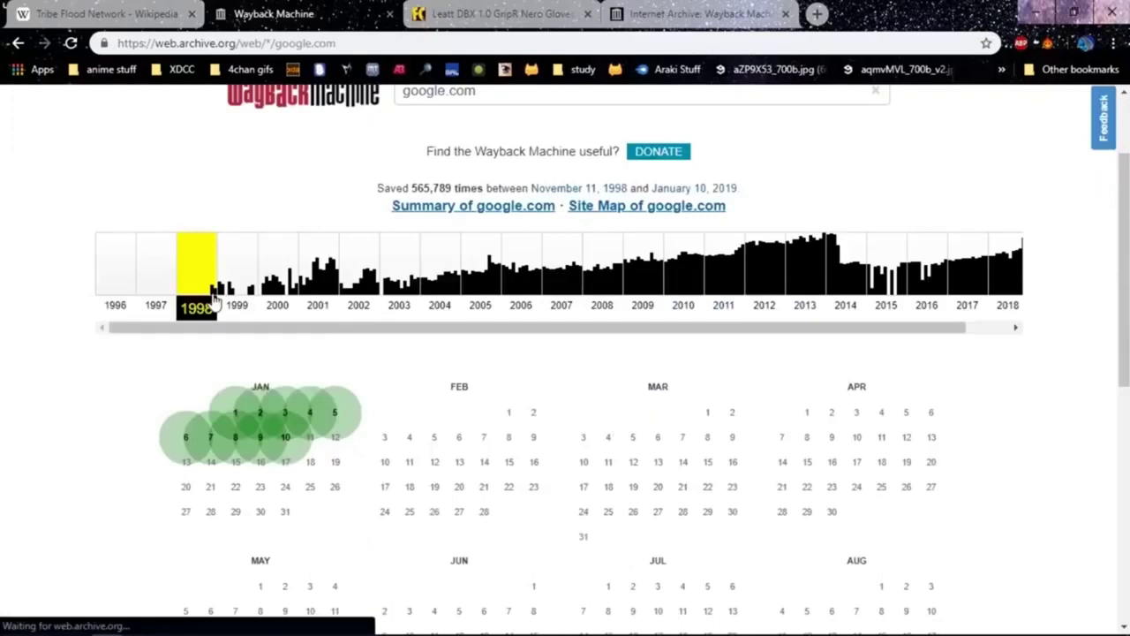
click(213, 298)
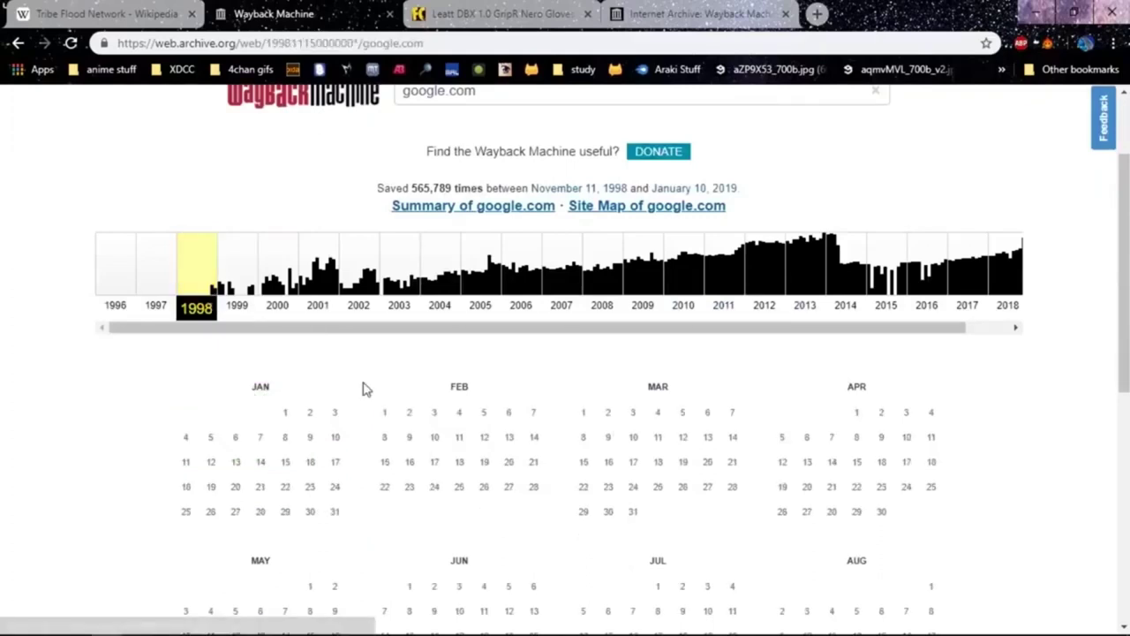
scroll(367, 389, down, 3)
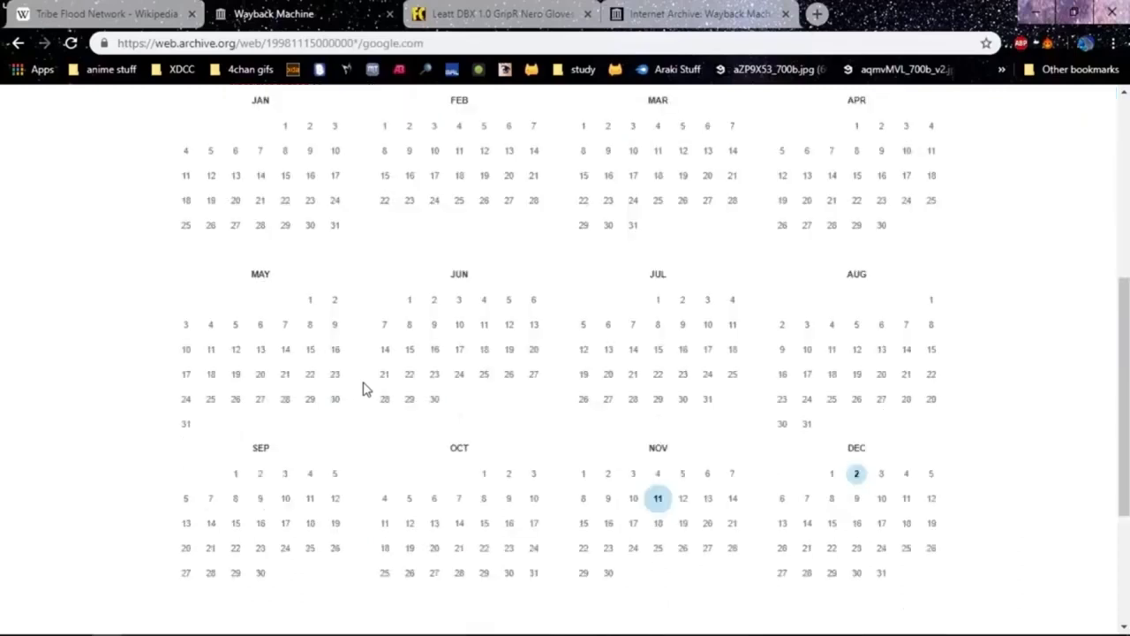
scroll(362, 389, down, 2)
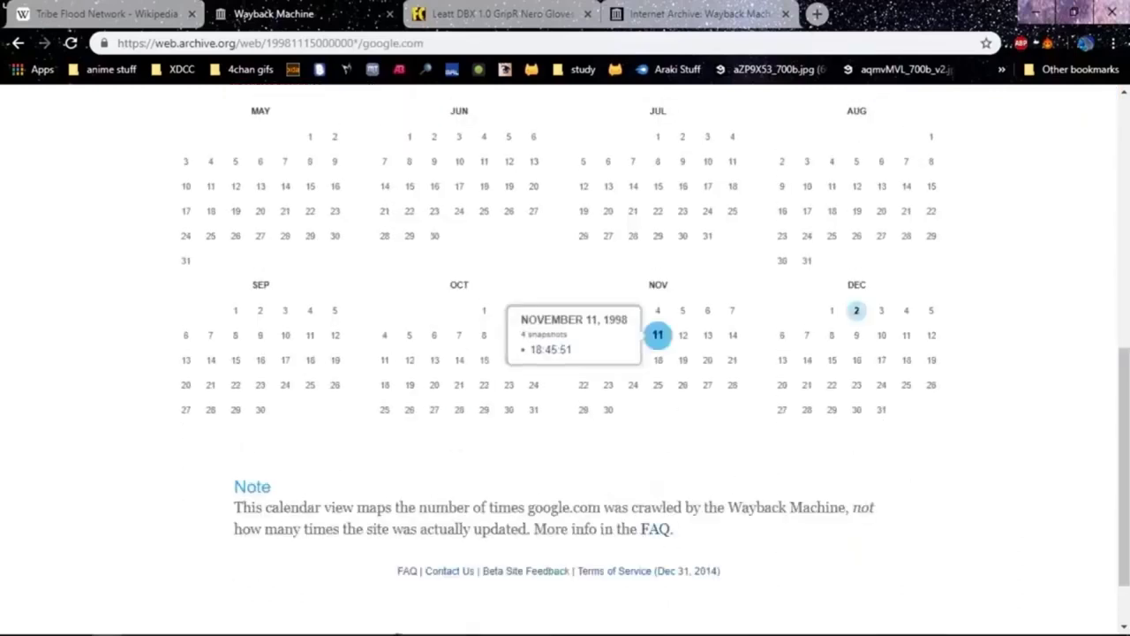
click(657, 336)
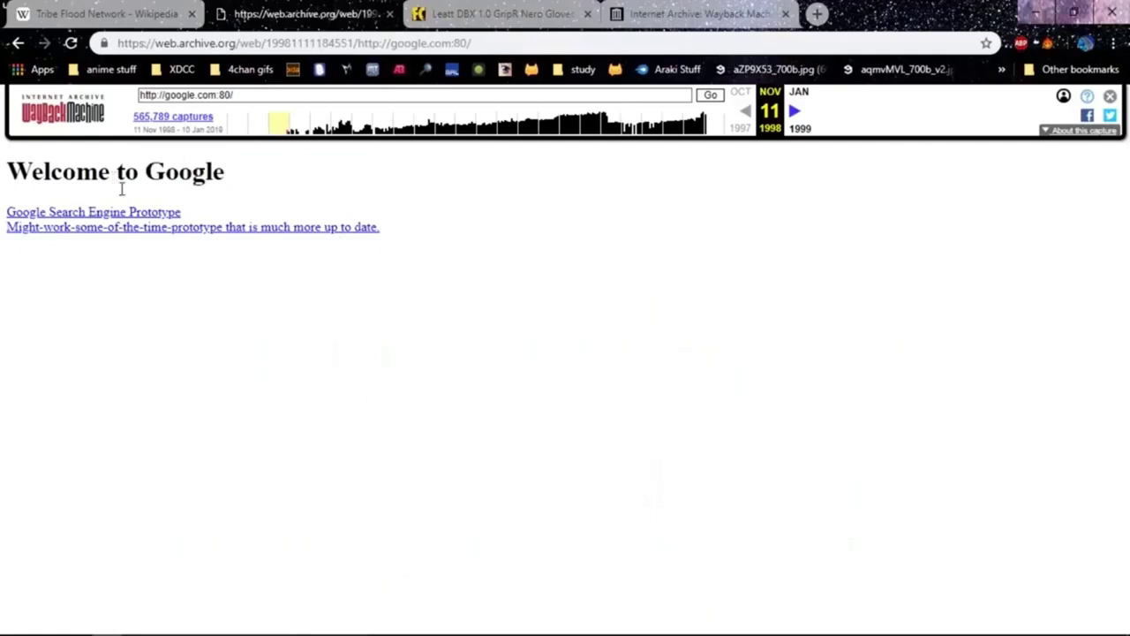
Step: Open the archived Google Search Engine Prototype page, keeping 10 results per page
click(78, 216)
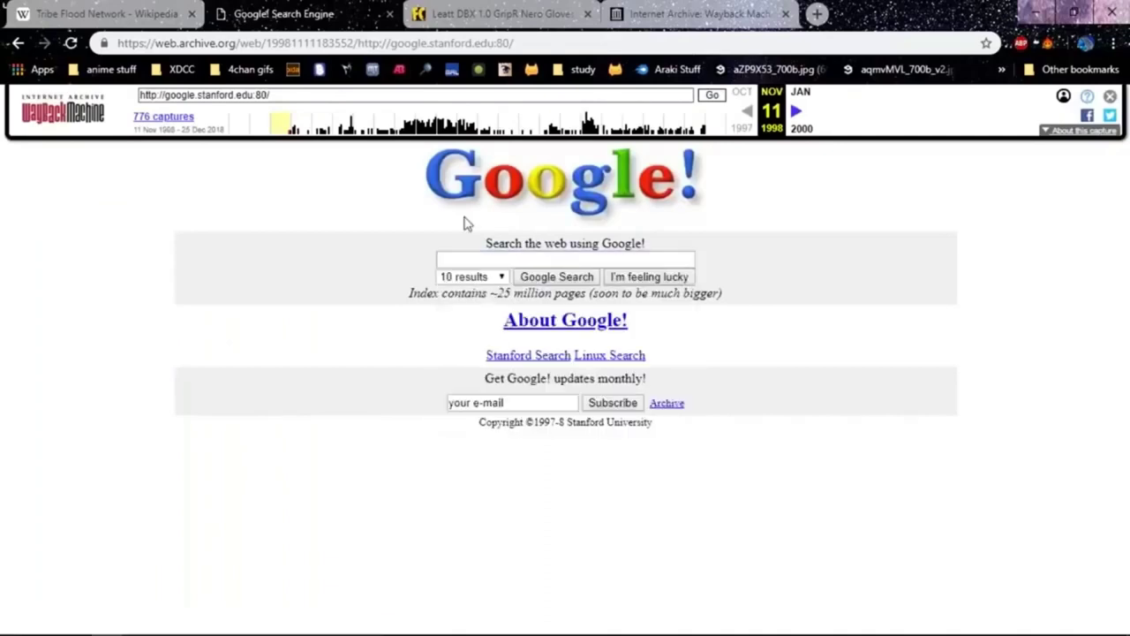
click(484, 277)
click(491, 291)
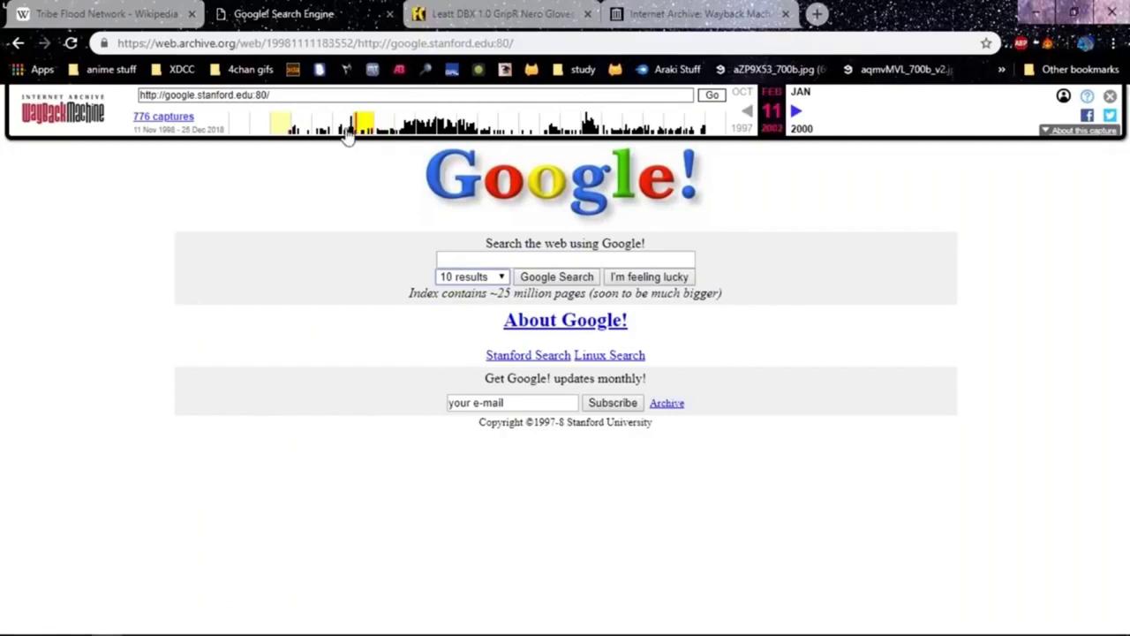
Step: Load google.com's February 1999 capture from the toolbar timeline
click(316, 125)
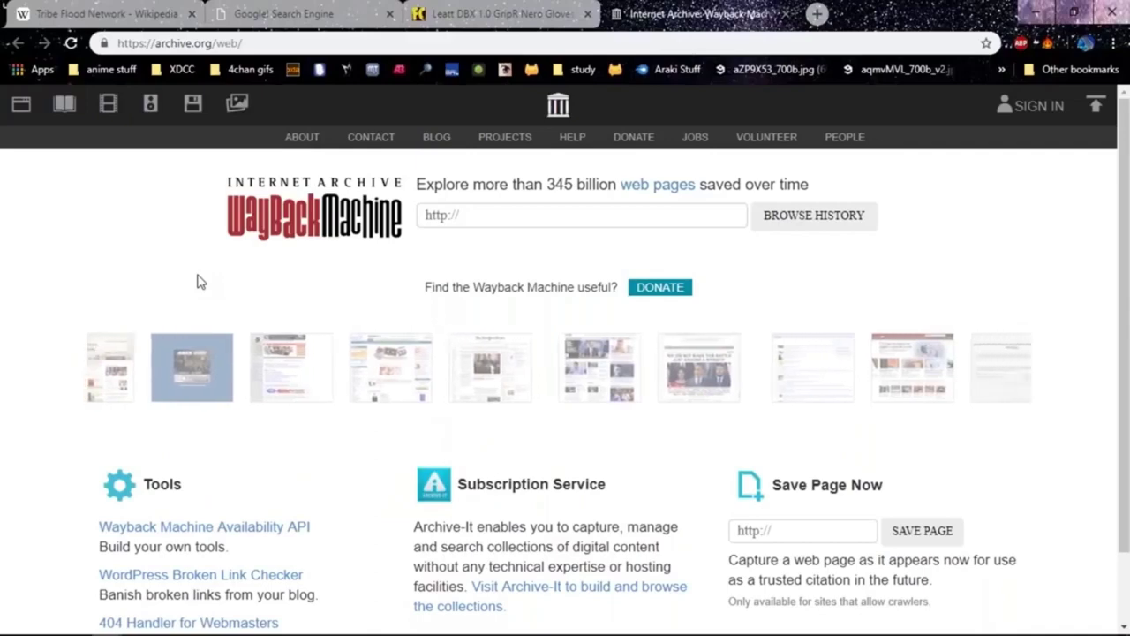
Step: Look up edureka.co's archived captures in the Wayback Machine
click(497, 211)
text(edureka.co)
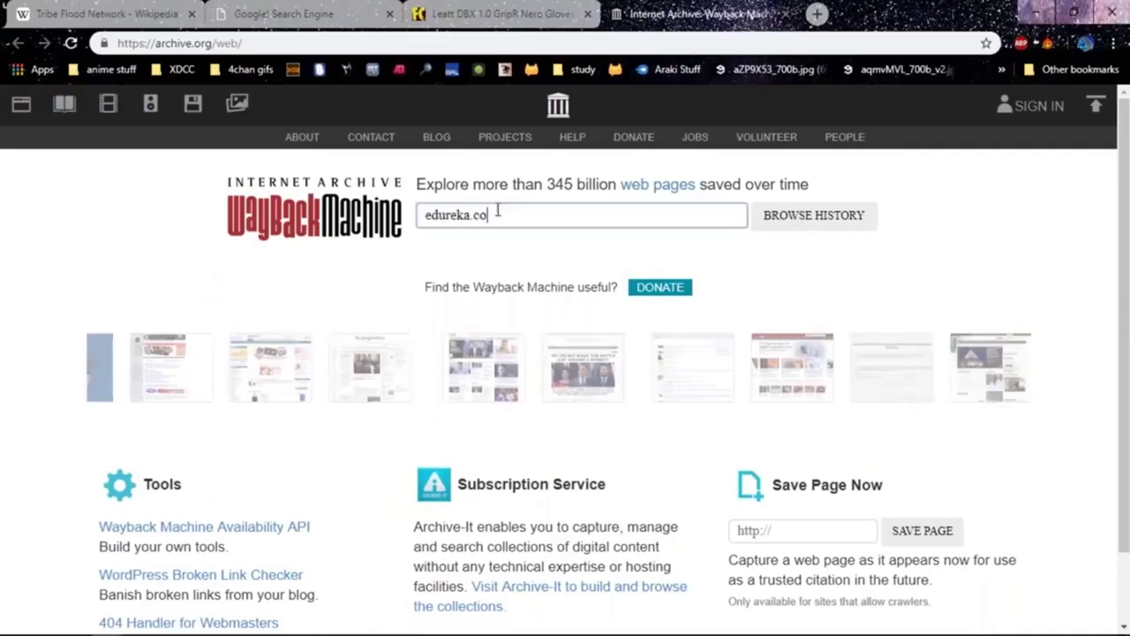
key(Return)
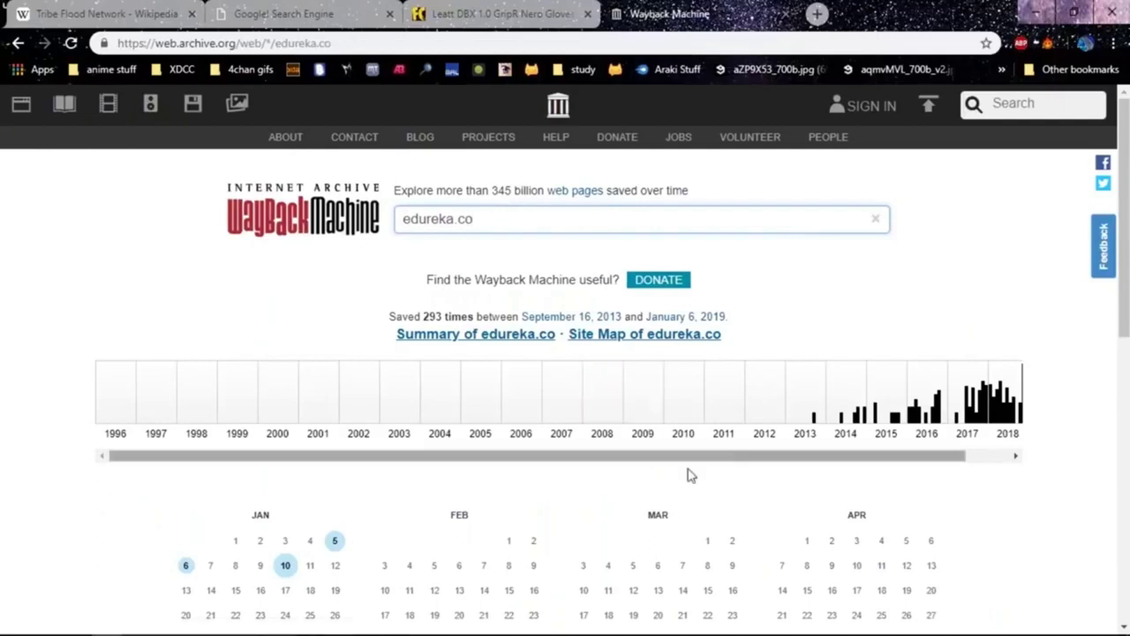
Step: Browse edureka.co's 2013 calendar, where only September 16 has a capture
click(818, 418)
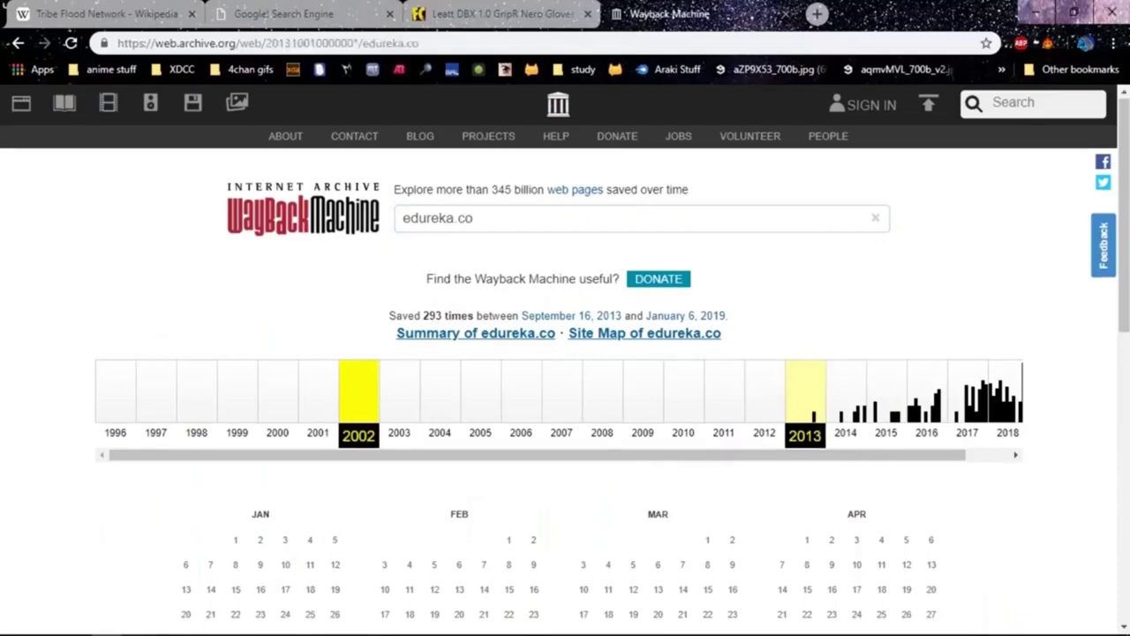
scroll(566, 353, down, 4)
scroll(566, 353, down, 4)
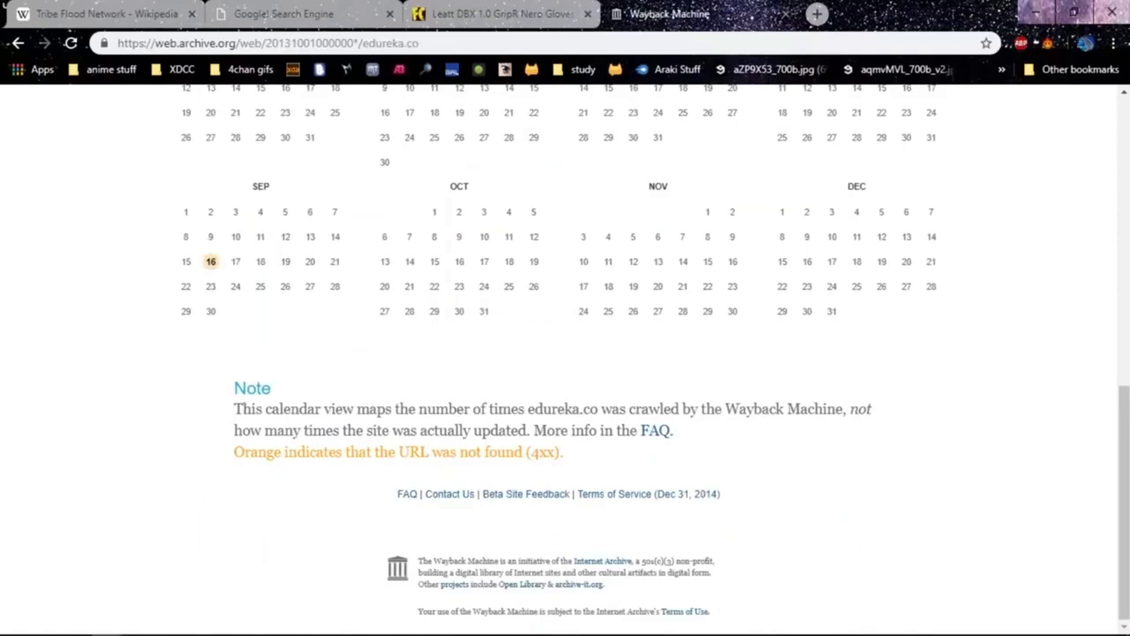
scroll(566, 354, up, 6)
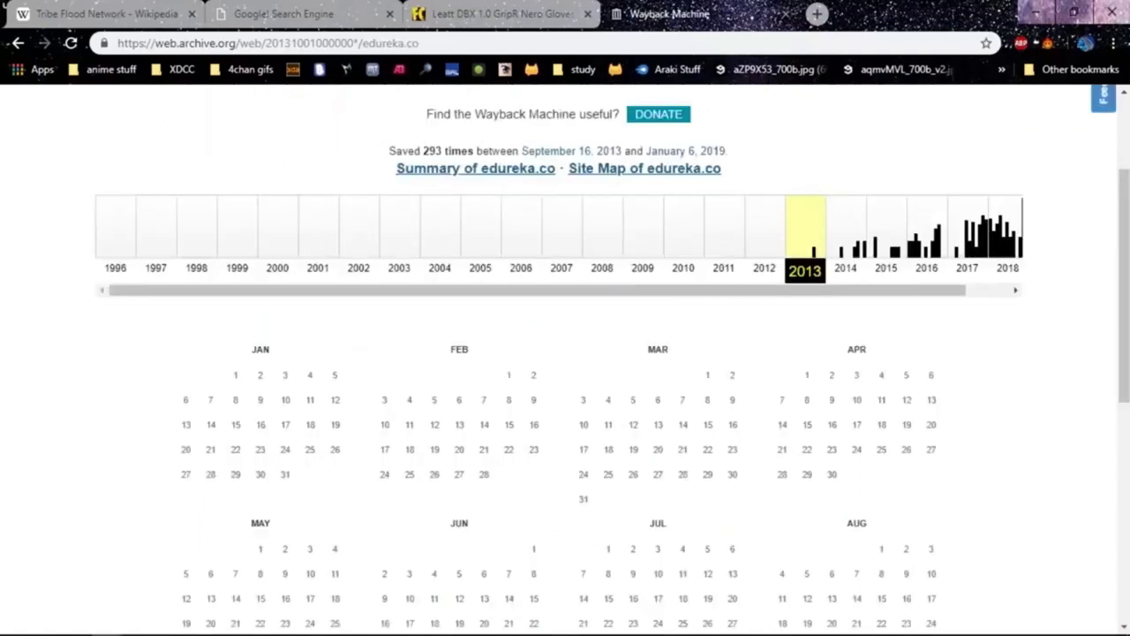
scroll(565, 353, down, 2)
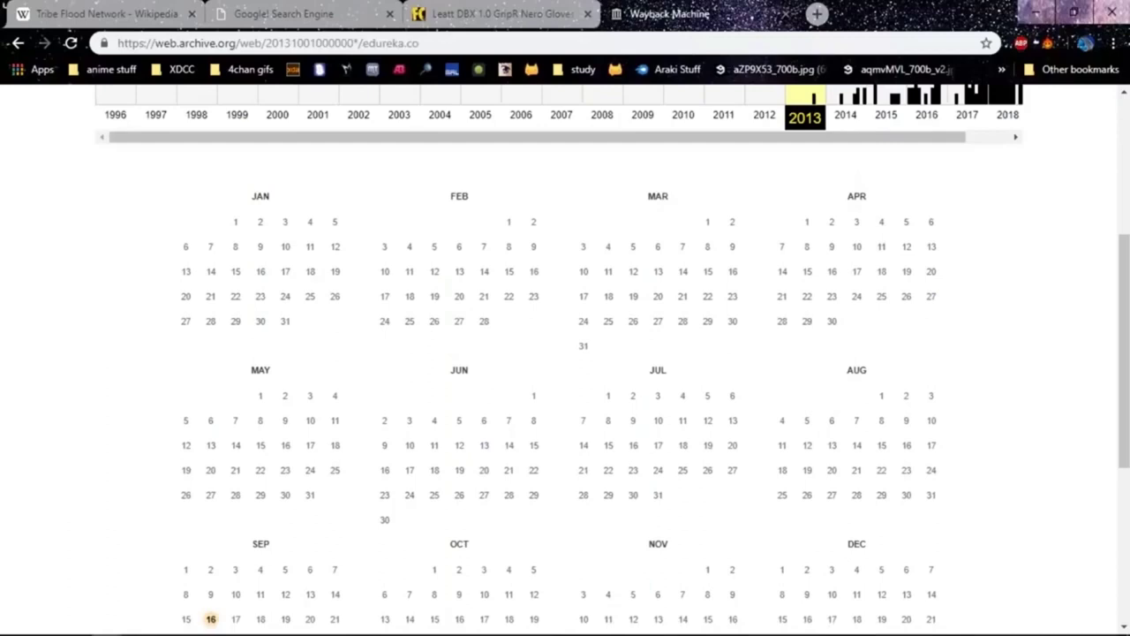
scroll(649, 318, down, 4)
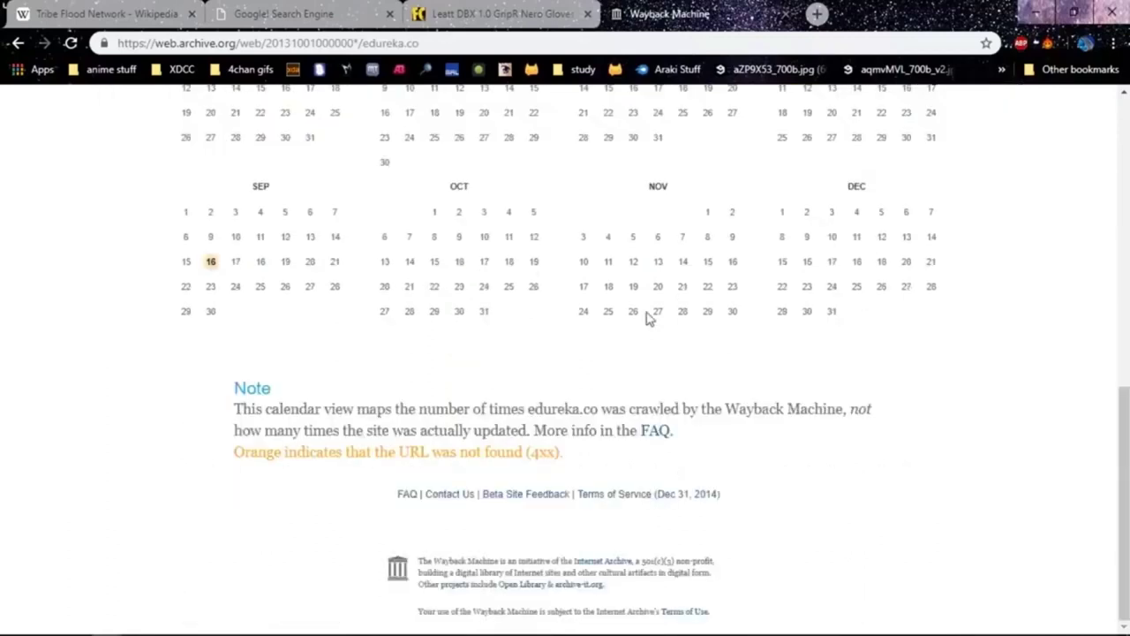
Step: Open edureka.co's September 12, 2014 capture and scroll through the archived homepage
scroll(649, 318, up, 6)
click(843, 419)
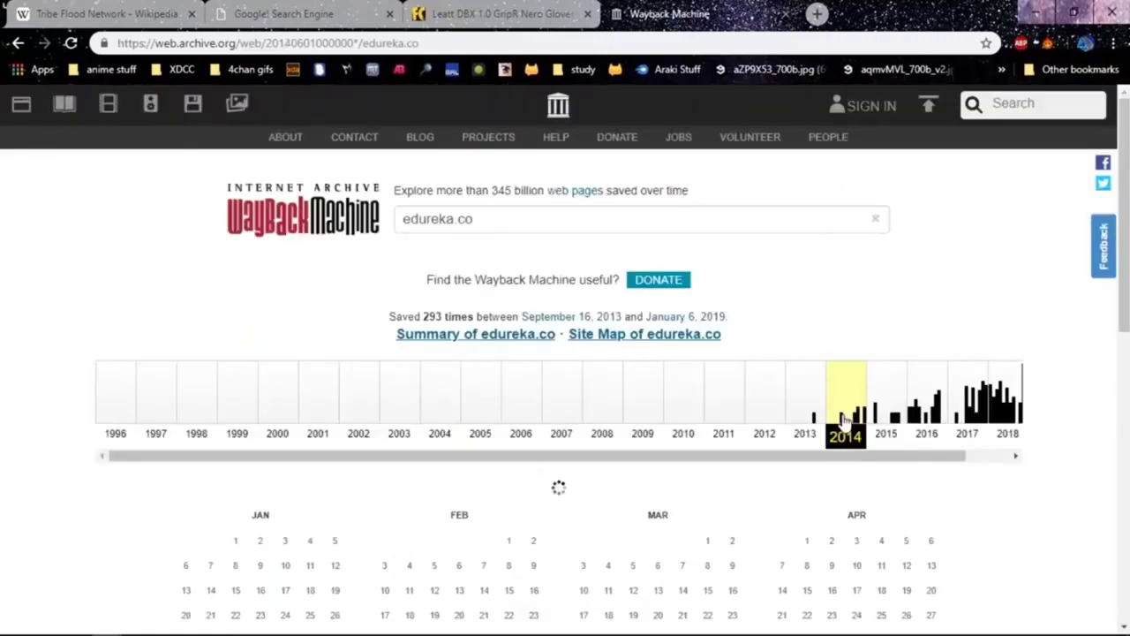
click(844, 418)
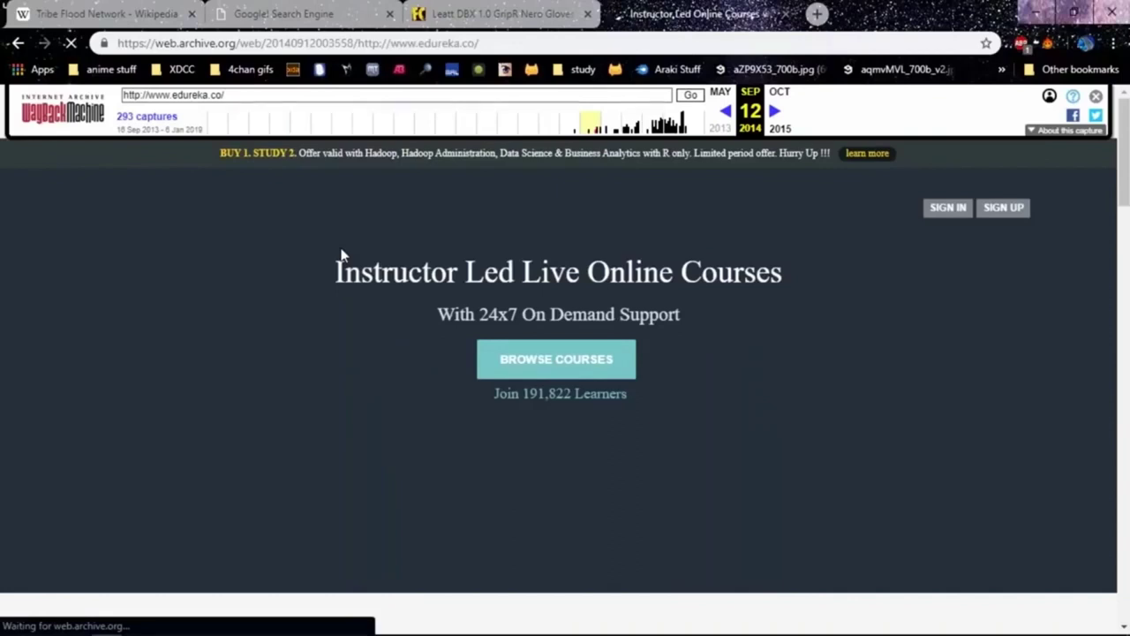
scroll(342, 255, down, 5)
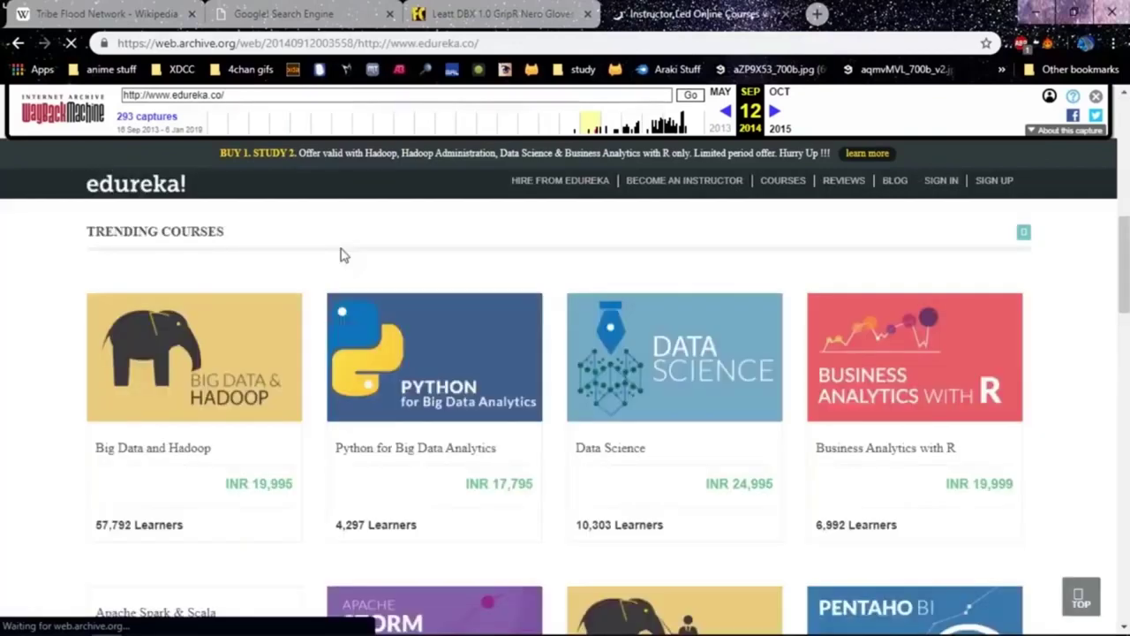
scroll(343, 255, up, 5)
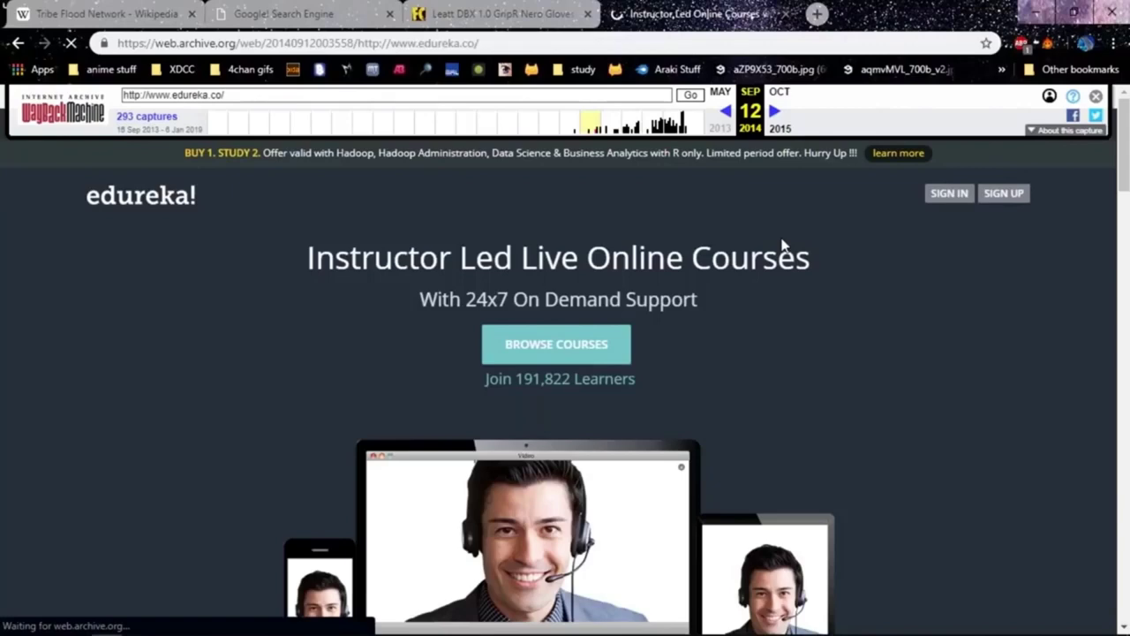
scroll(748, 344, down, 4)
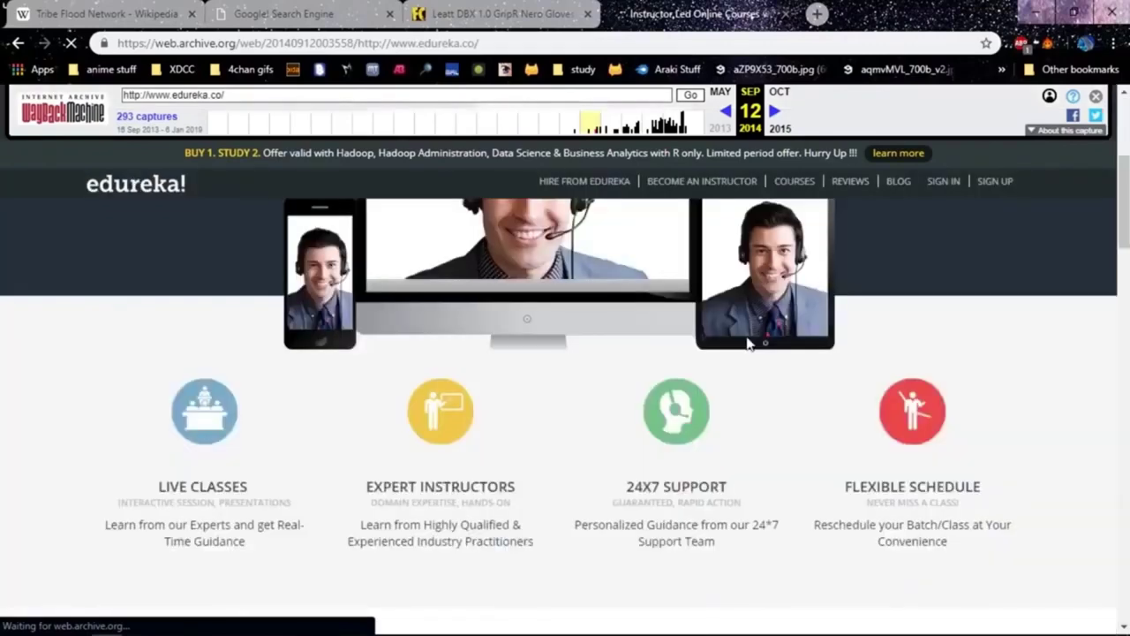
scroll(550, 480, up, 3)
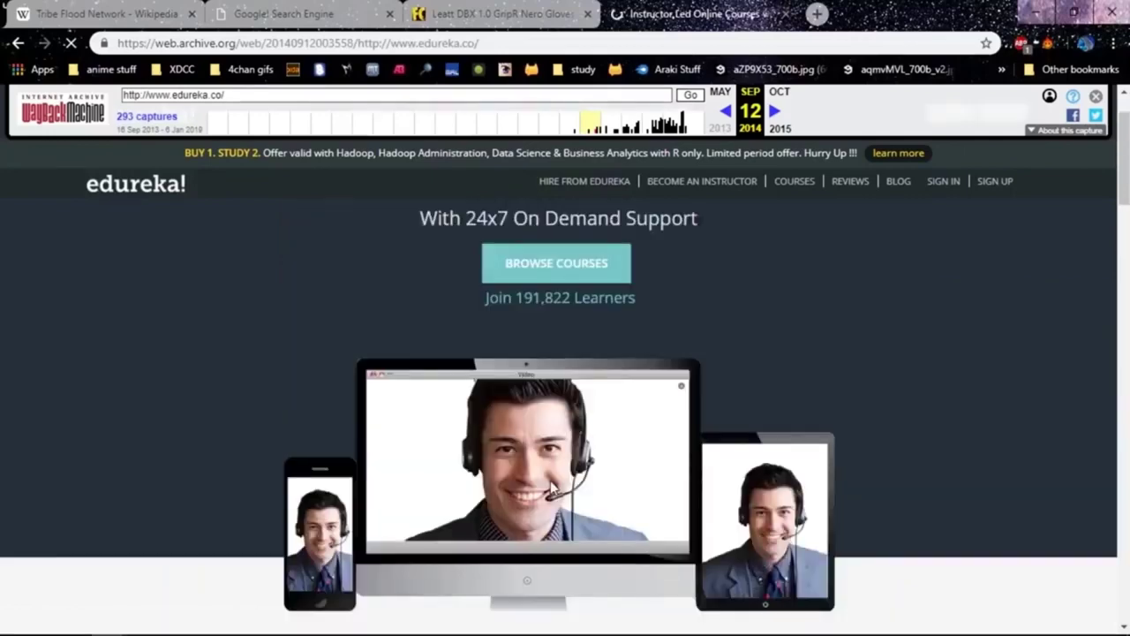
scroll(550, 484, up, 1)
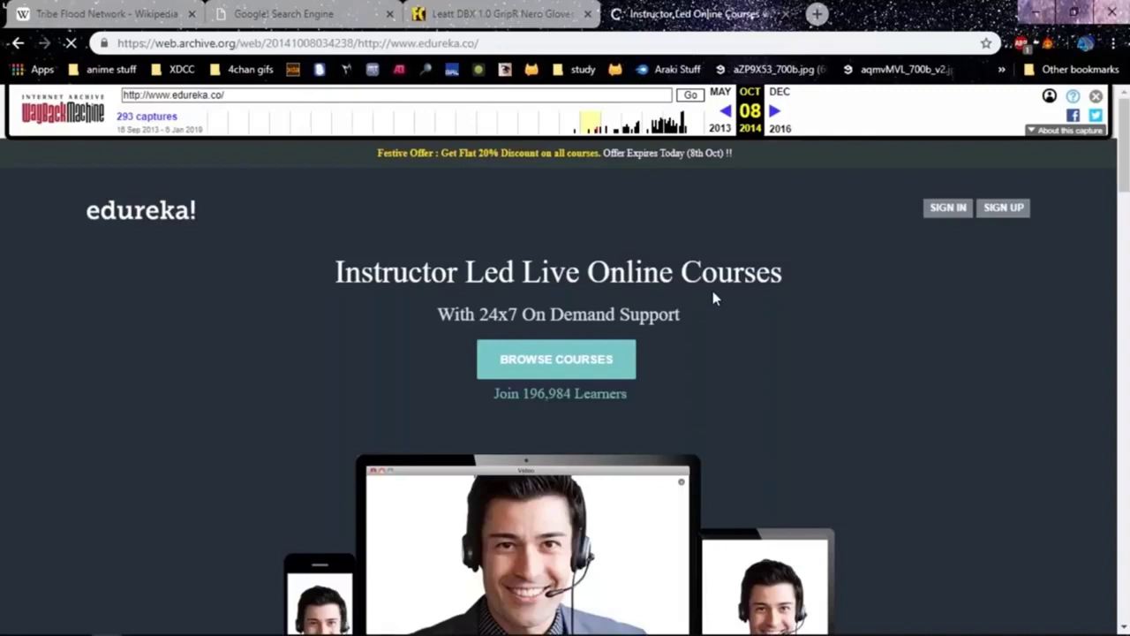
Step: Scroll through edureka.co's January 29, 2016 capture, then switch to the Netcraft tab
click(780, 133)
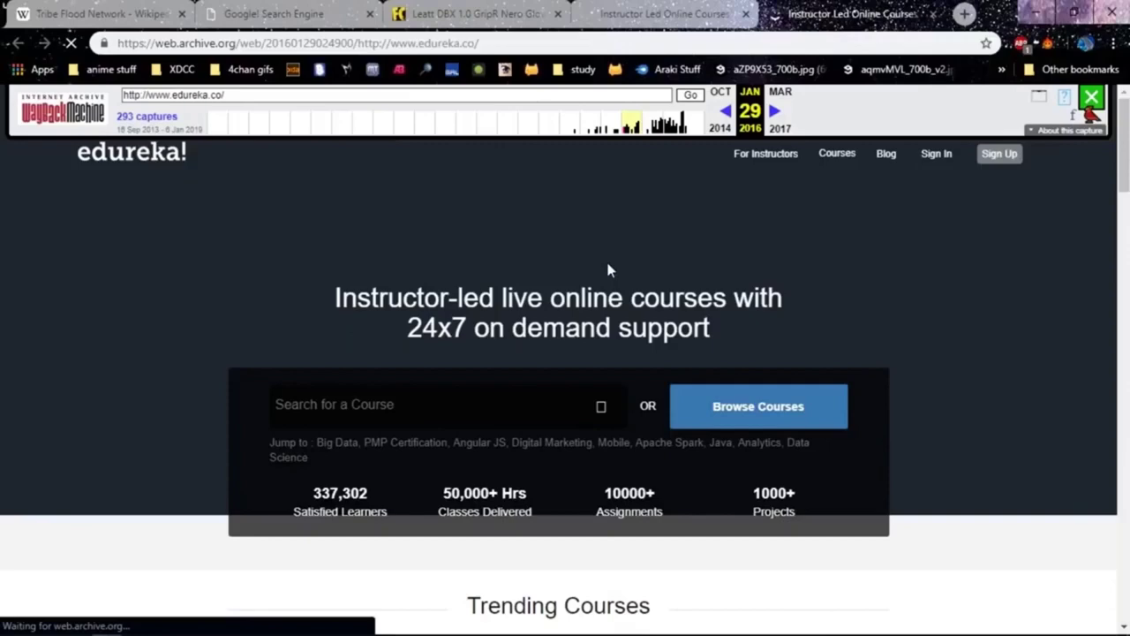
scroll(788, 260, down, 1)
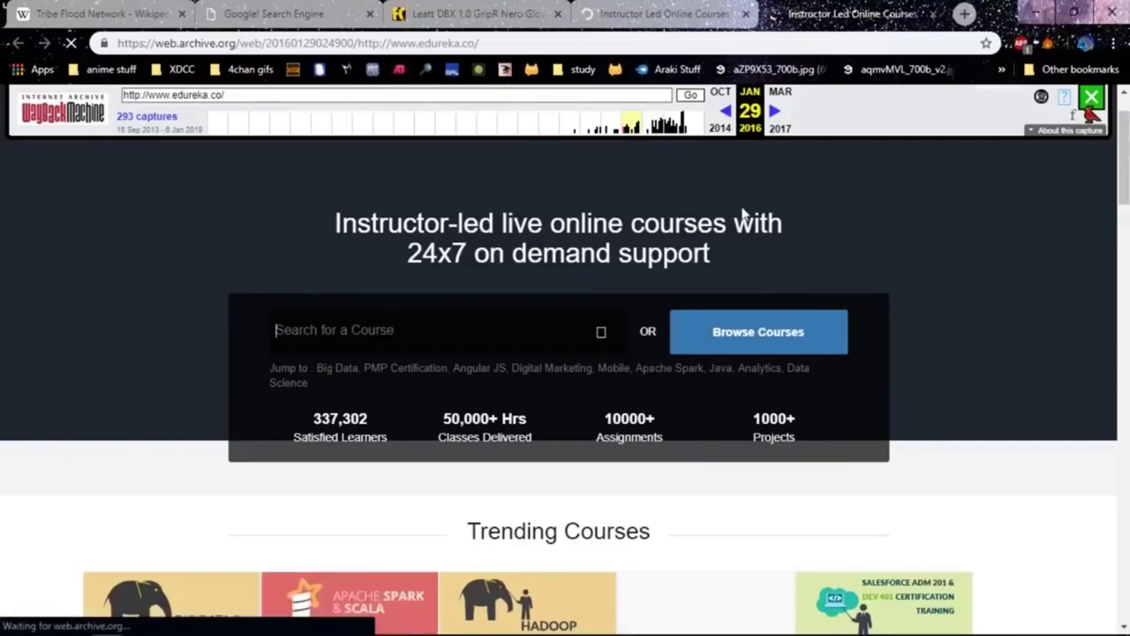
scroll(700, 512, down, 2)
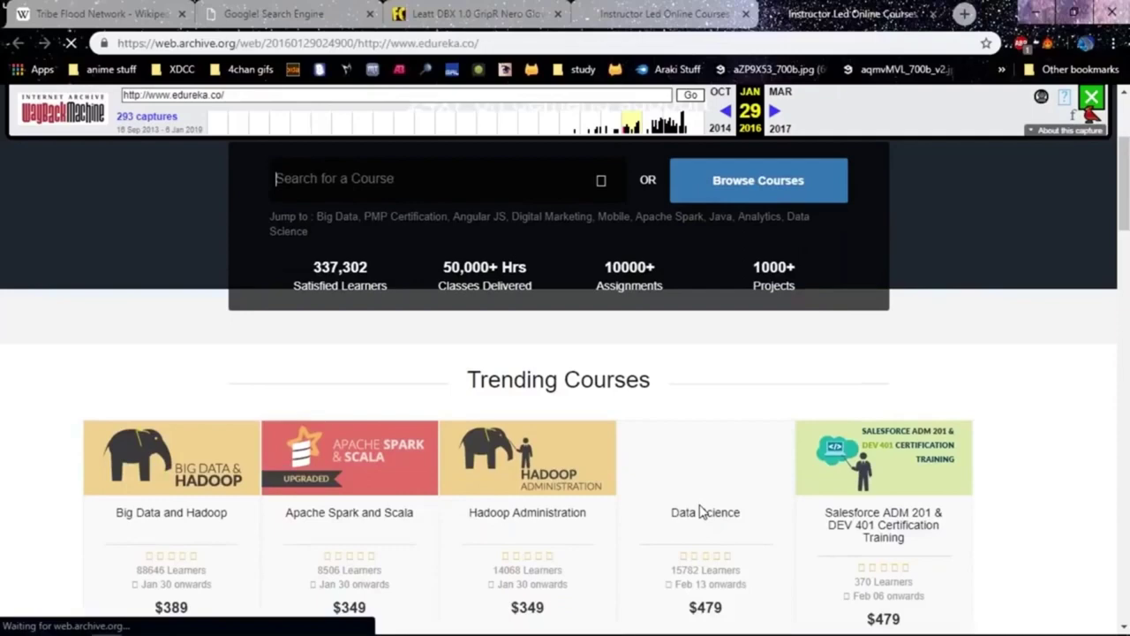
scroll(701, 512, down, 3)
key(ctrl+shift+Tab)
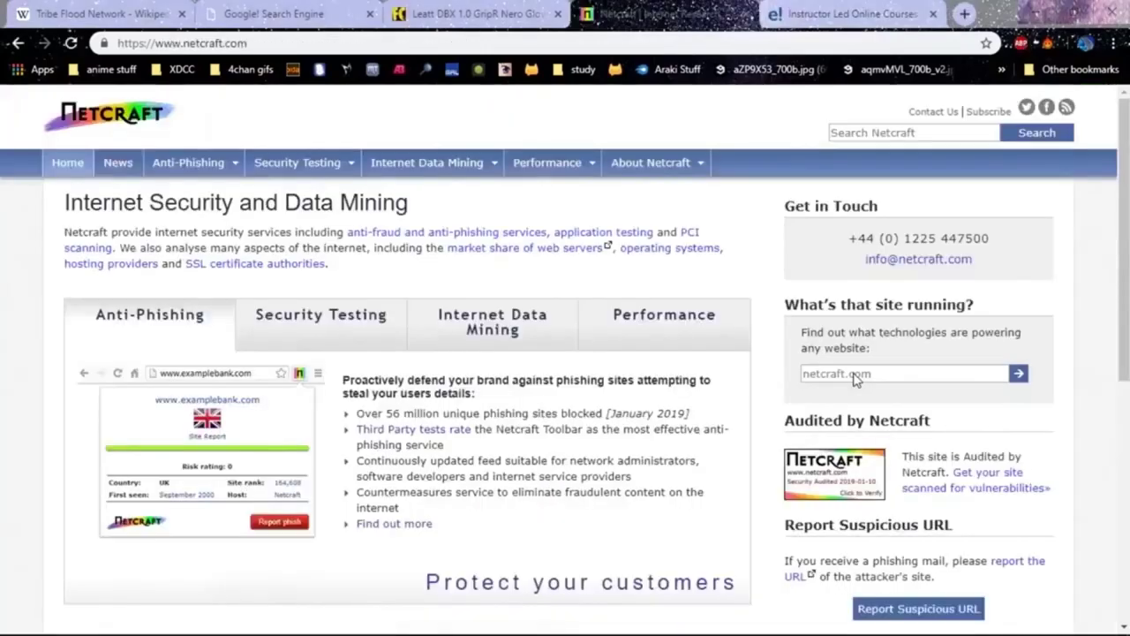